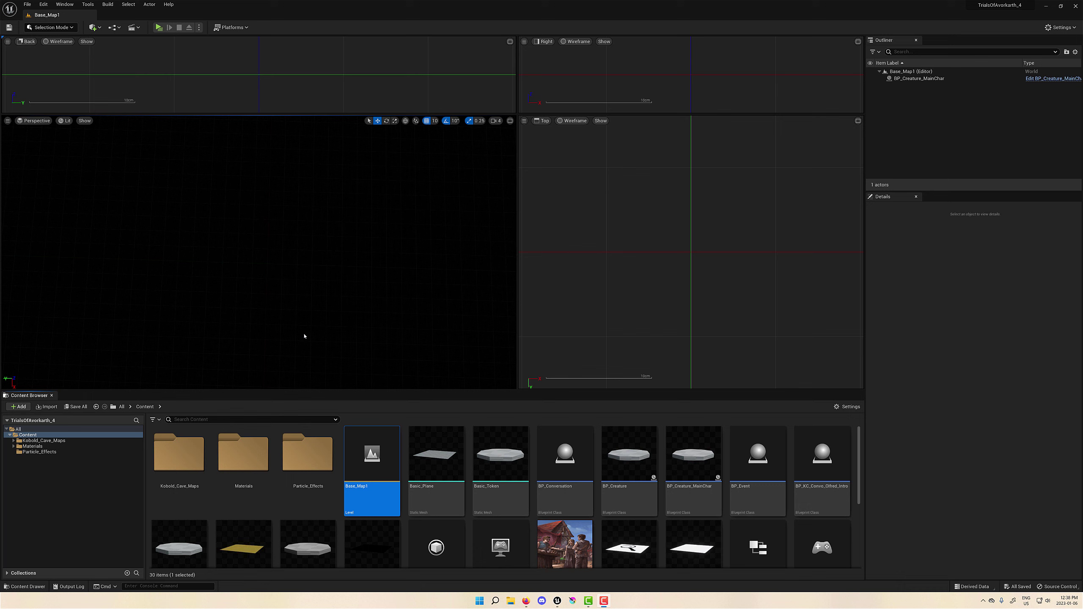
Open the Map_Kobold_Cave_Intro level from the Kobold_Cave_Maps content folder.
left_click(80, 440)
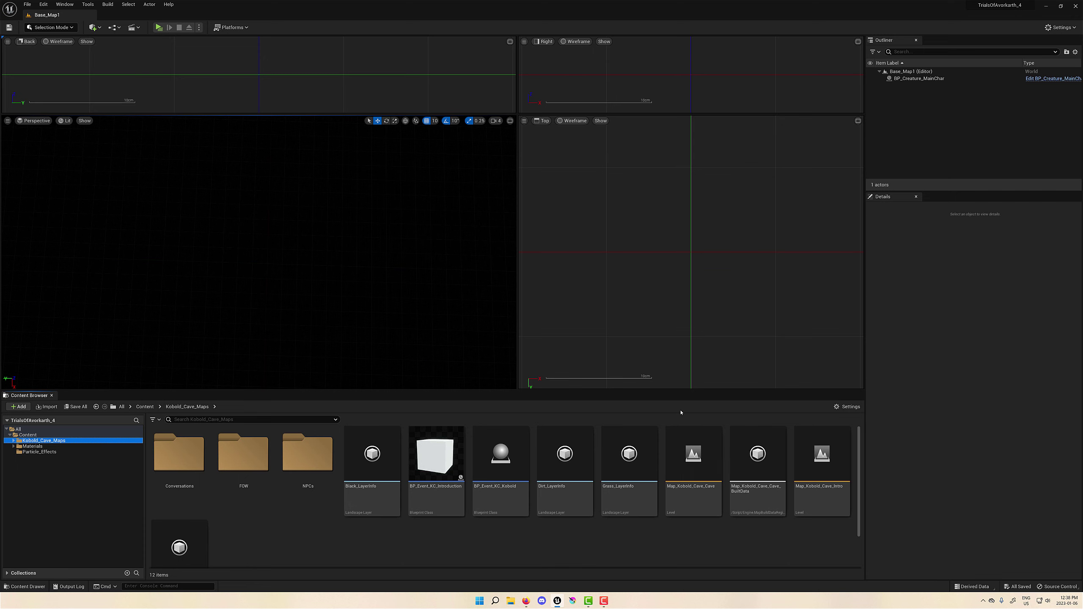
double_click(818, 456)
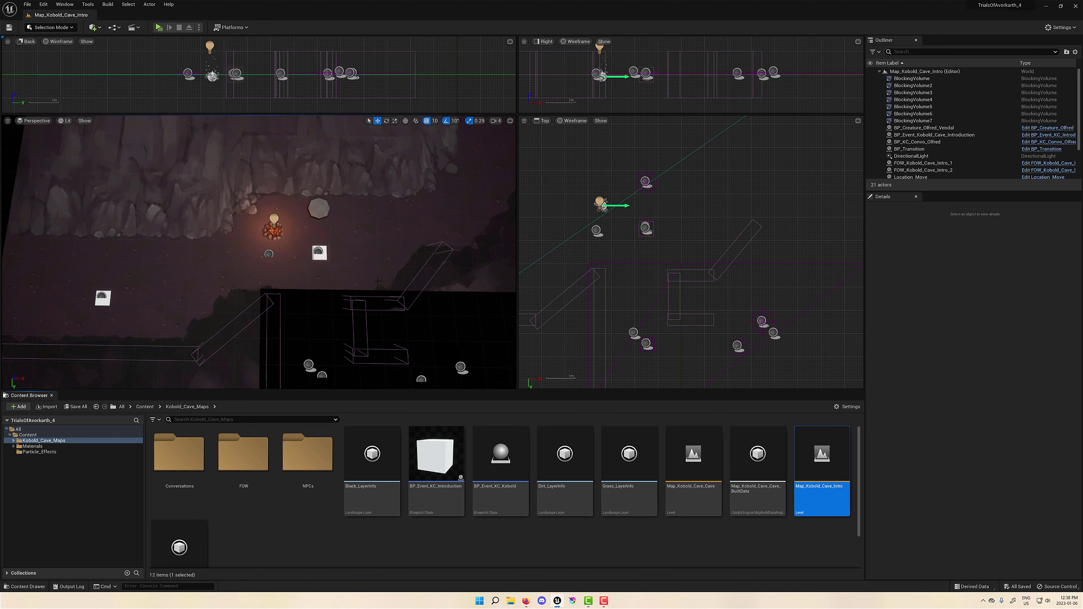
Examine the cave scene around the campfire from several angles and select the Particle_Campfire actor.
left_click_drag(377, 282, 367, 285)
key("w")
key("w")
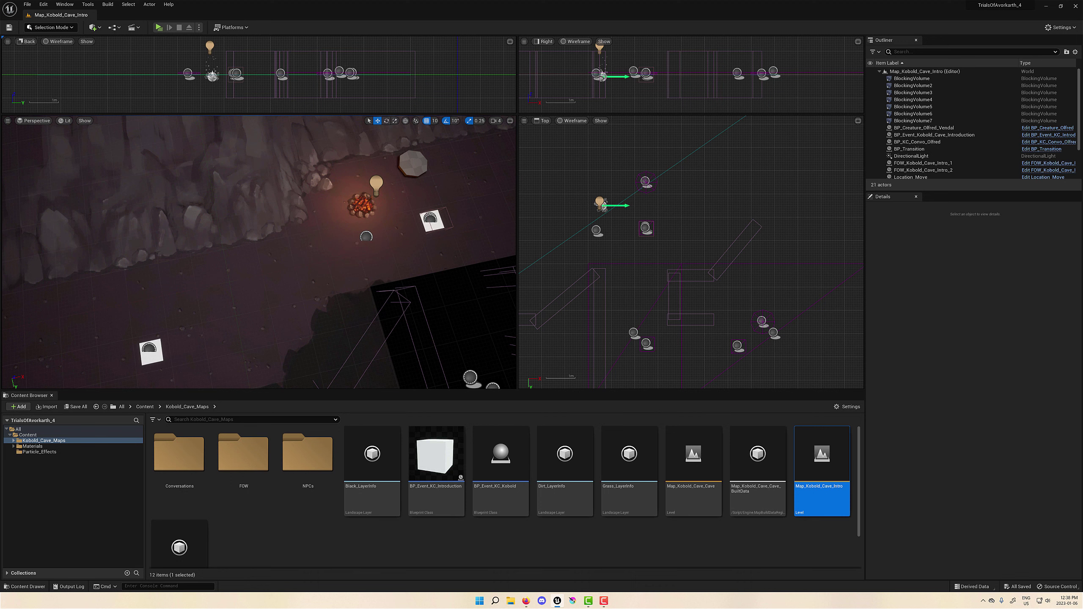
key("w")
key("s")
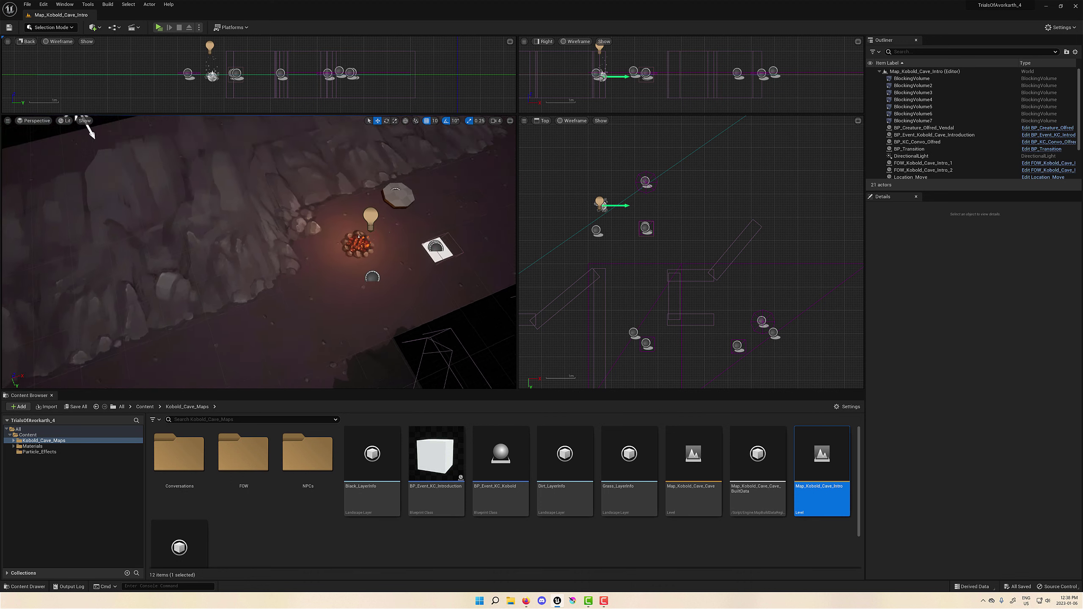
key("w")
key("w")
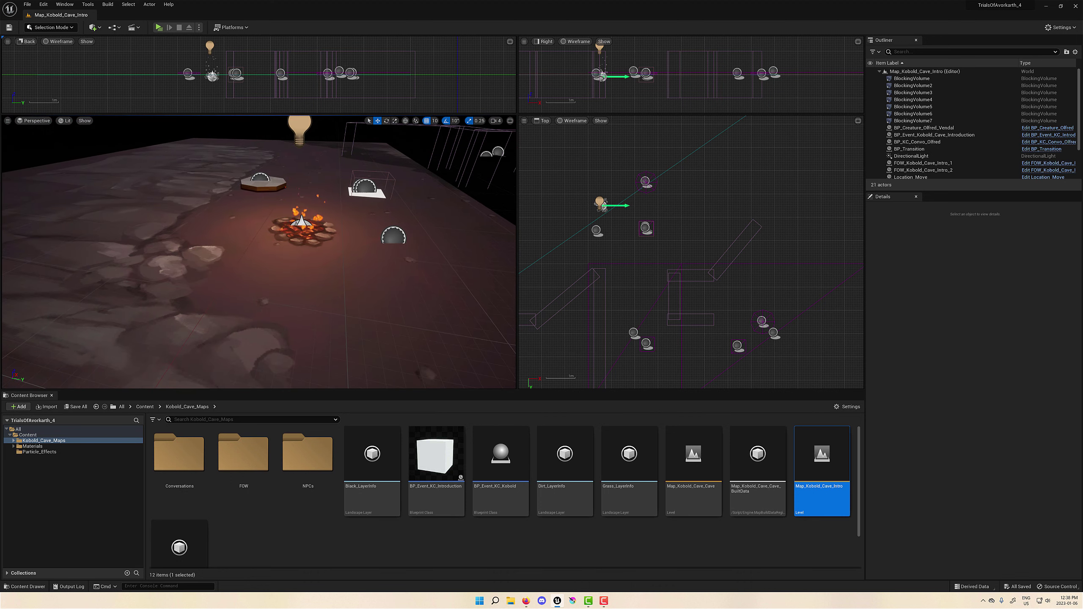
key("w")
left_click_drag(259, 251, 259, 194)
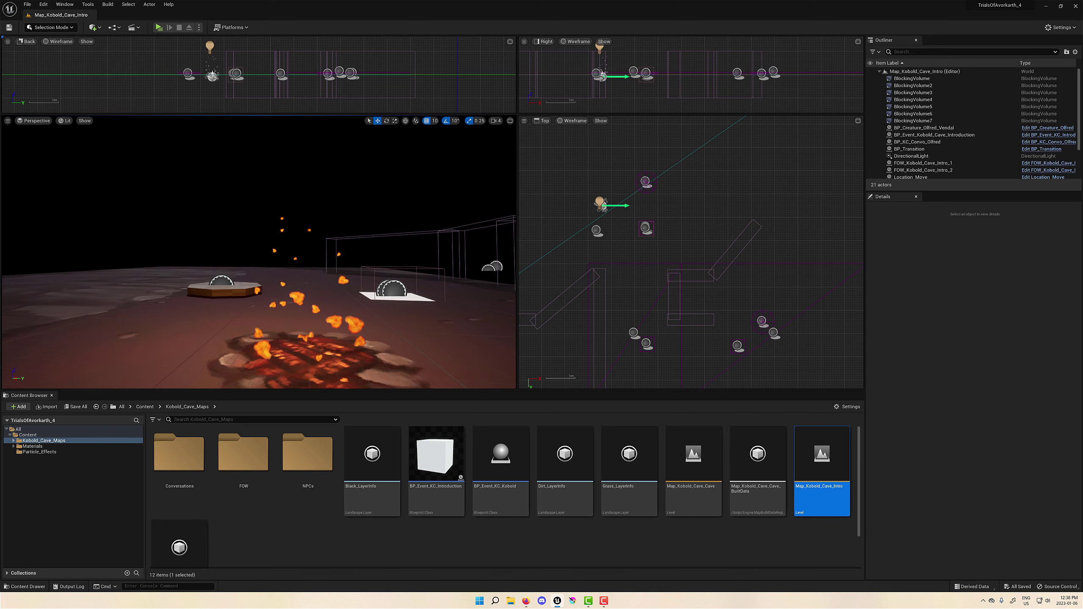
key("s")
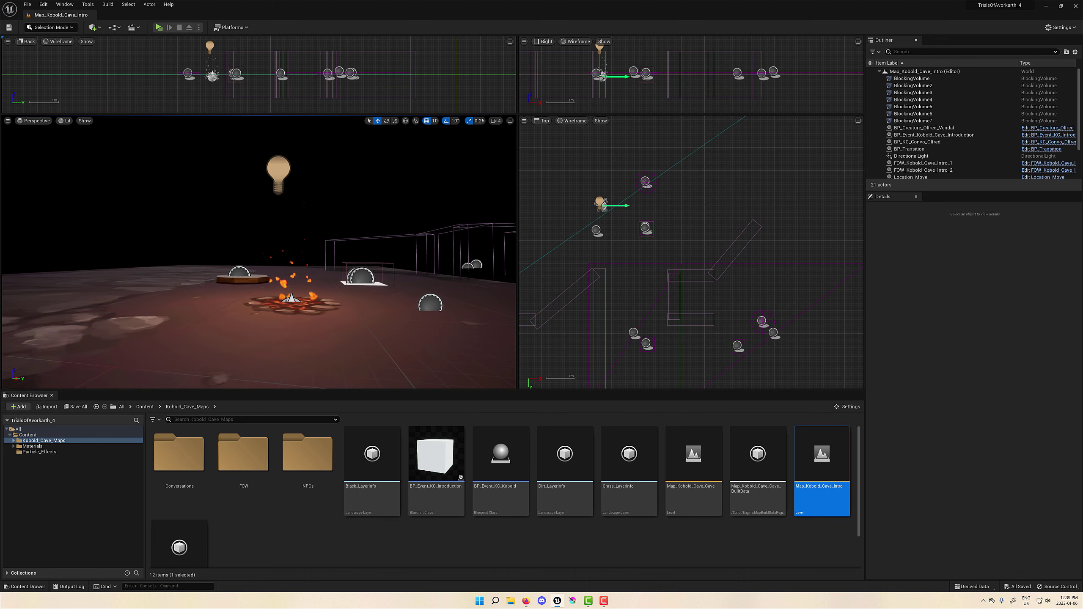
key("d")
left_click_drag(259, 252, 220, 246)
left_click_drag(426, 256, 376, 281)
left_click(331, 293)
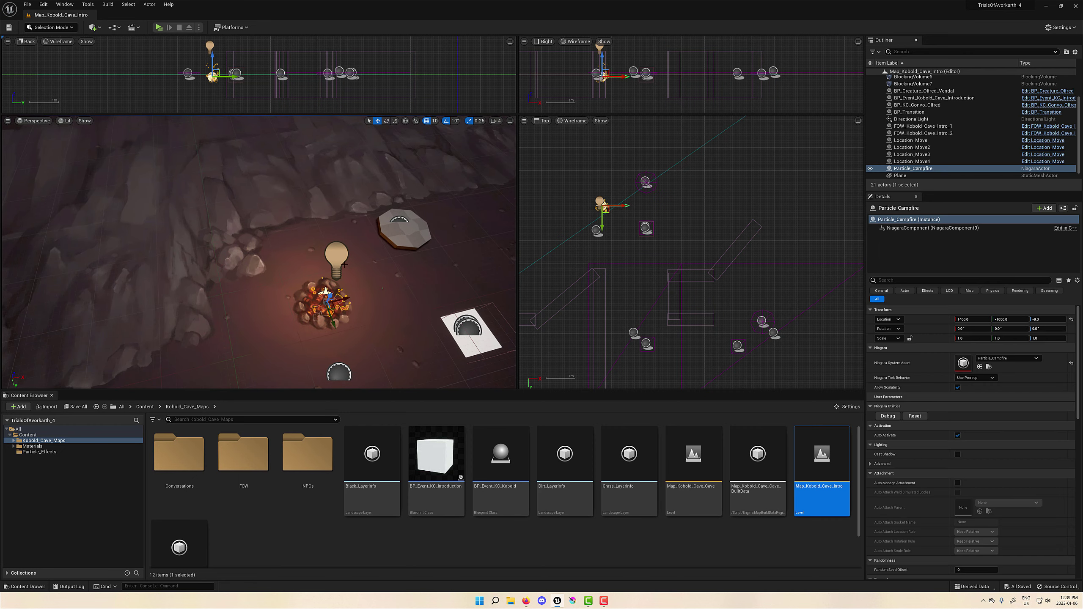
left_click(341, 262)
mouse_move(353, 258)
left_mouse_down()
mouse_move(461, 243)
mouse_move(332, 256)
left_mouse_up()
key("ctrl+z")
Save the Map_Kobold_Cave_Intro level.
key("d")
key("s")
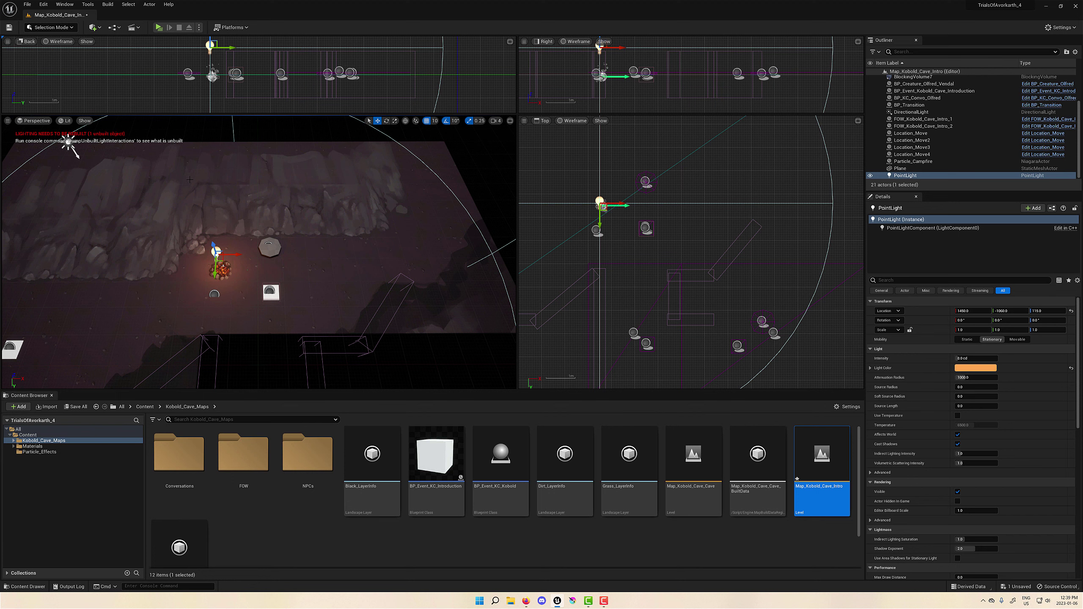
left_click_drag(190, 180, 171, 190)
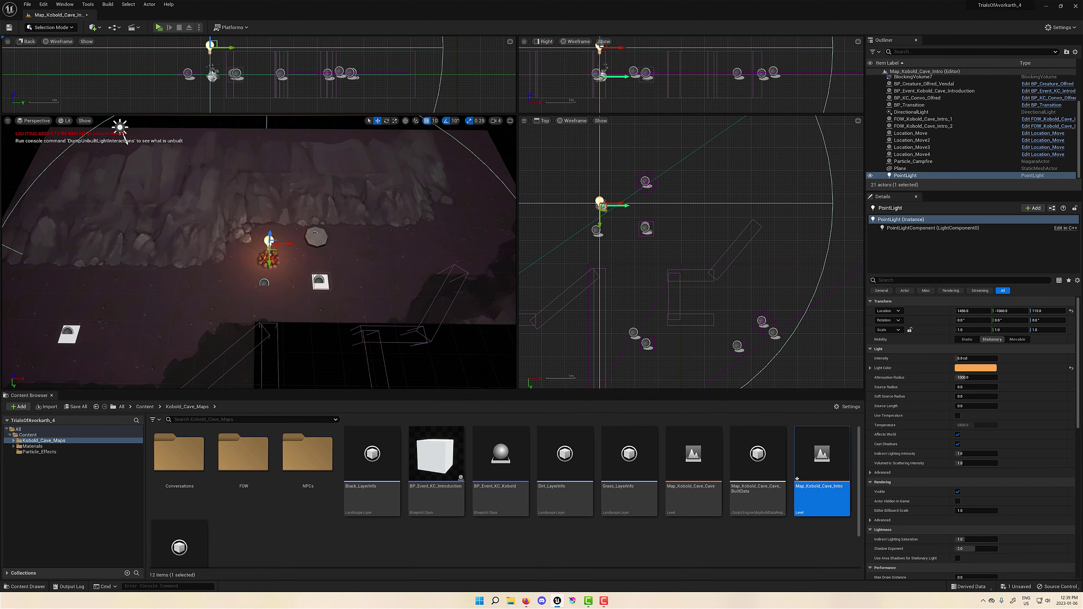
key("ctrl+s")
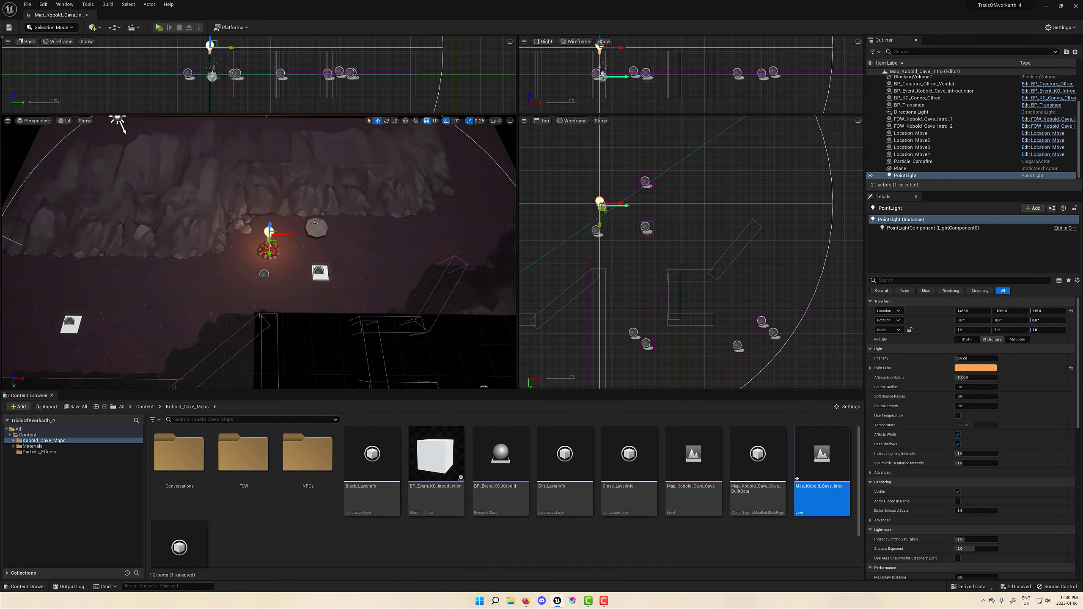
key("w")
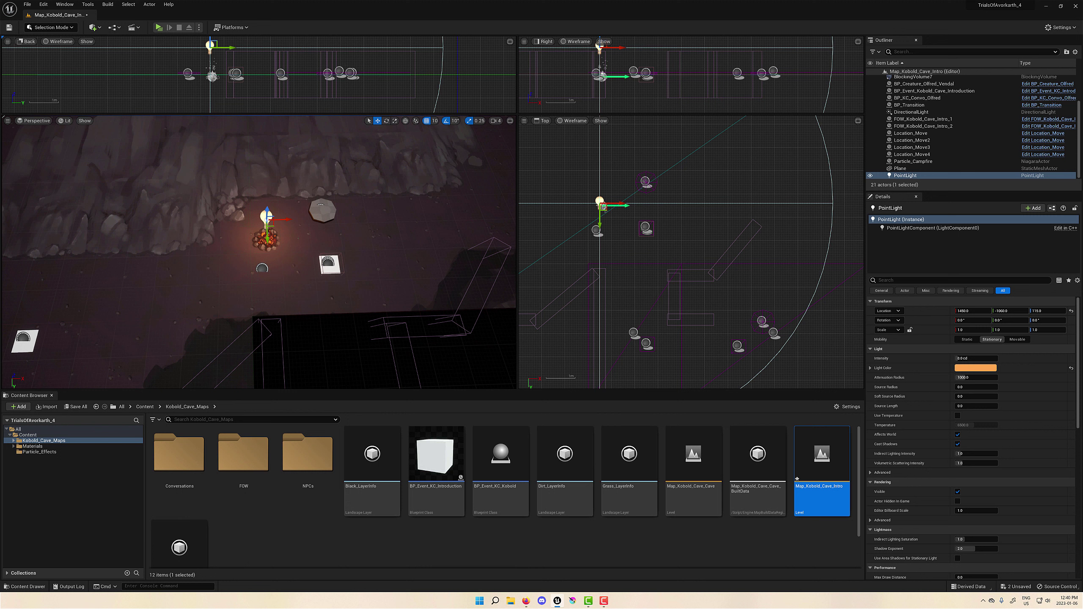
scroll(259, 251, "down", 2)
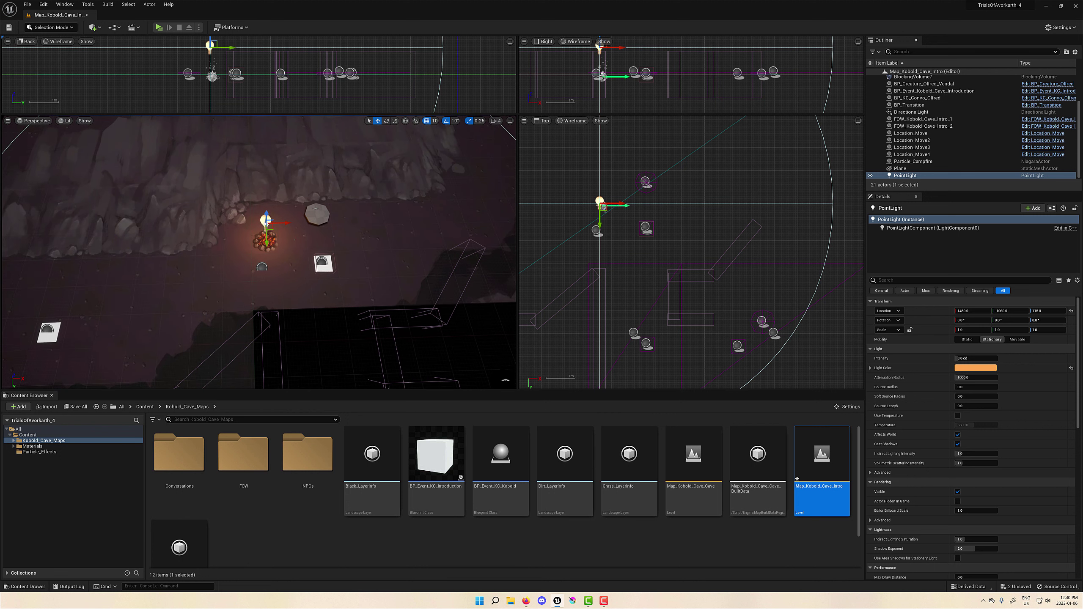
left_click_drag(109, 126, 104, 116)
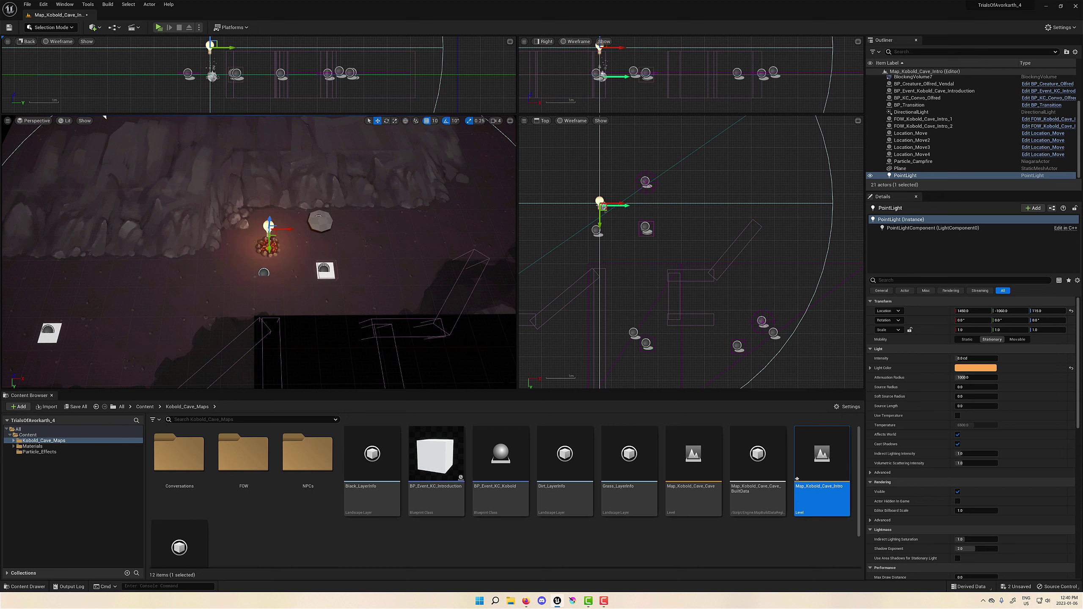
left_click_drag(301, 245, 294, 245)
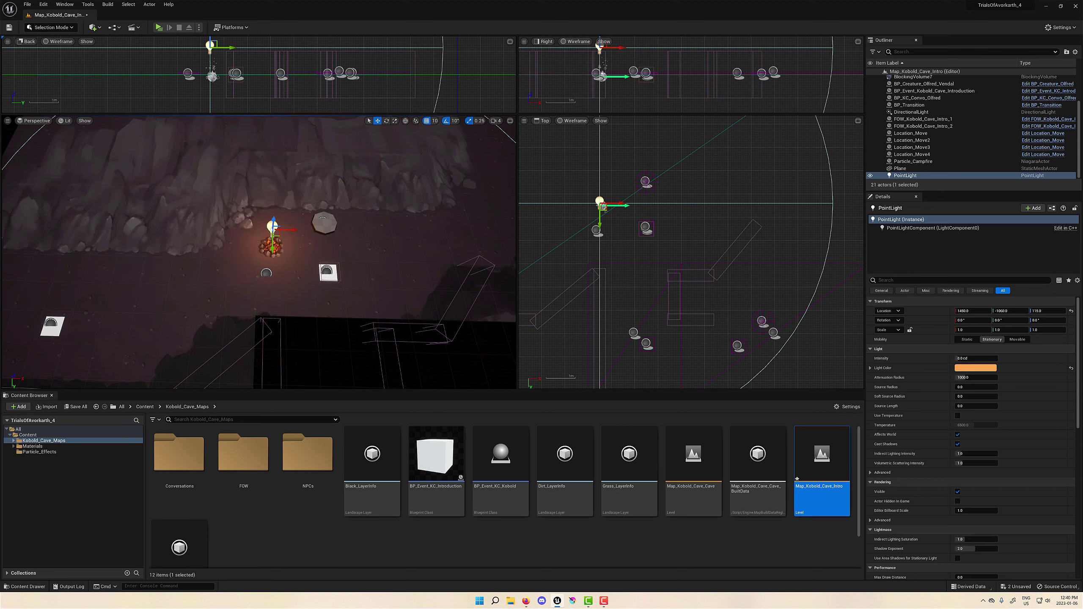
key("d")
key("ctrl+s")
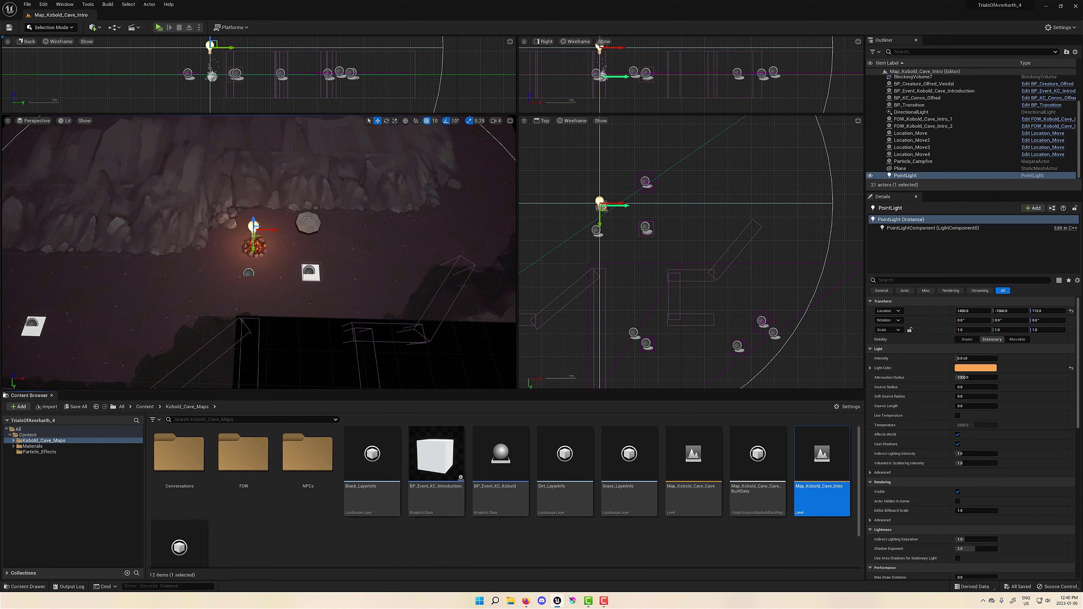
Open the Conversations folder inside Kobold_Cave_Maps.
right_click(327, 250)
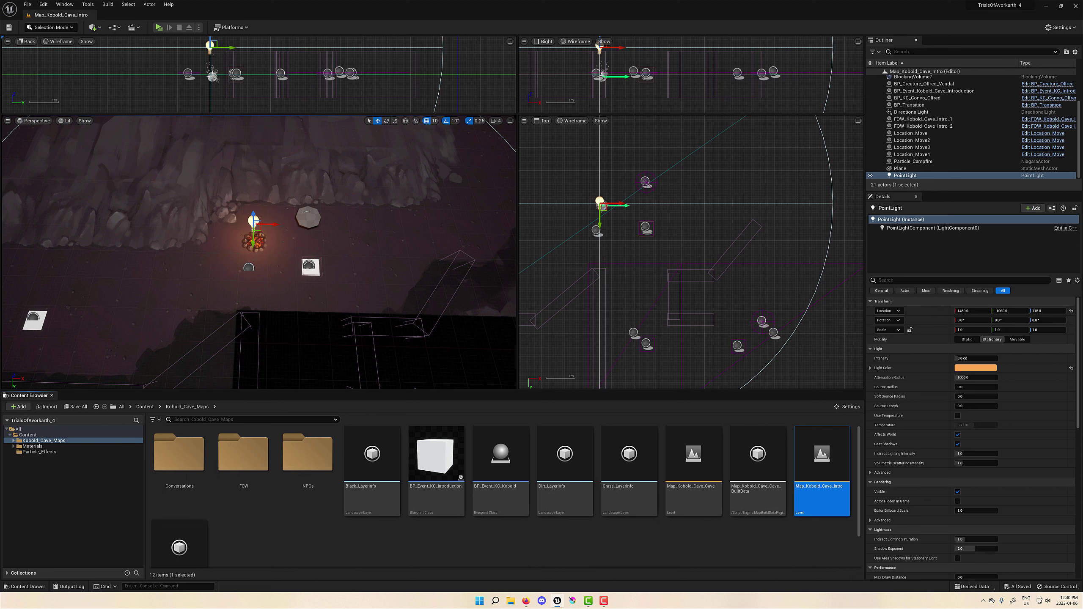
double_click(179, 452)
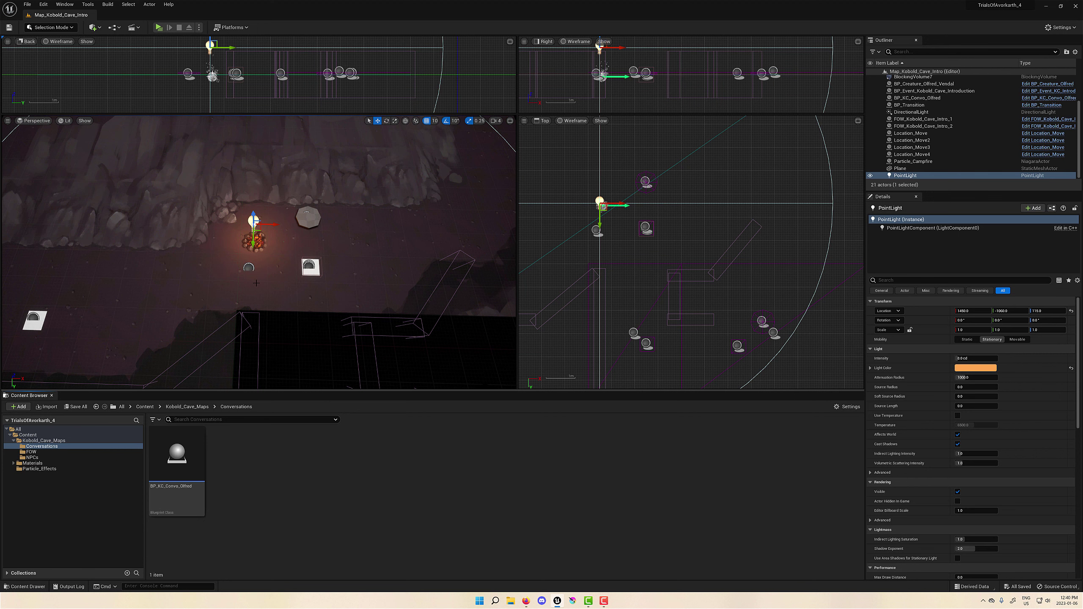
left_click_drag(262, 279, 264, 287)
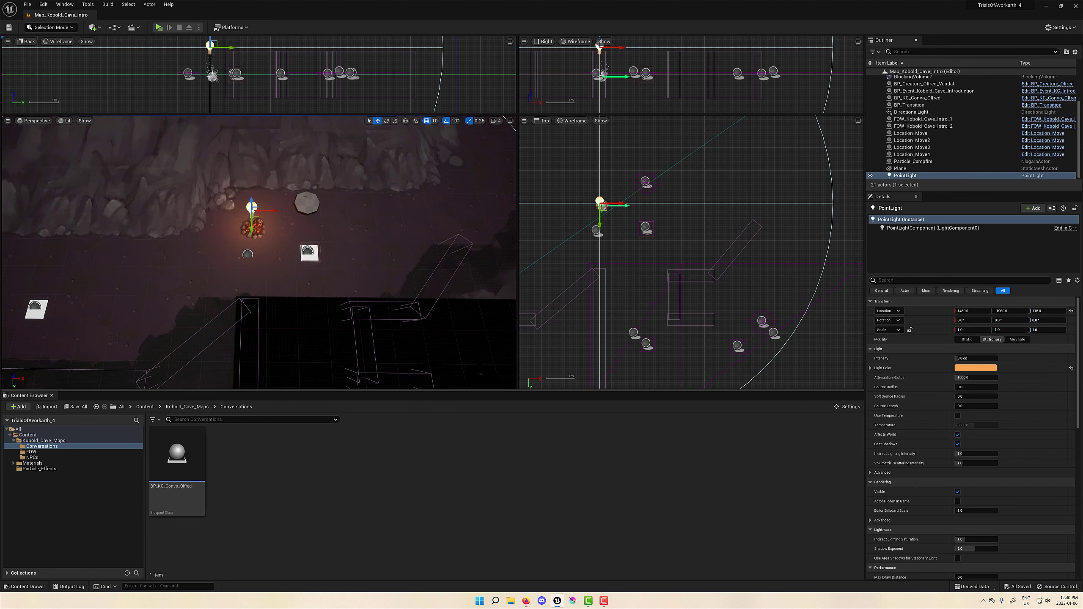
key("a")
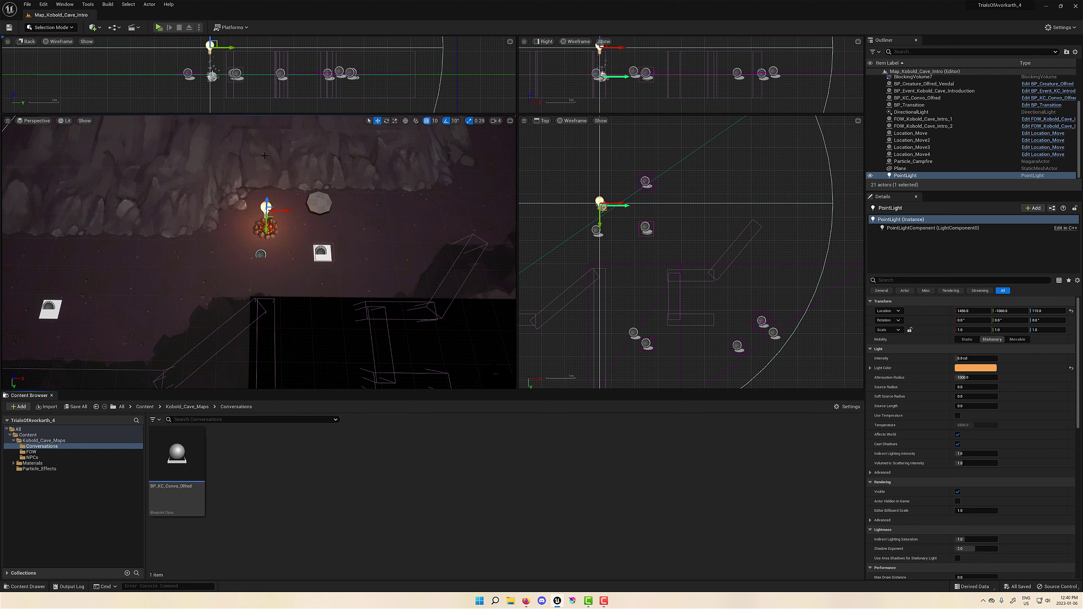
left_click_drag(266, 158, 269, 162)
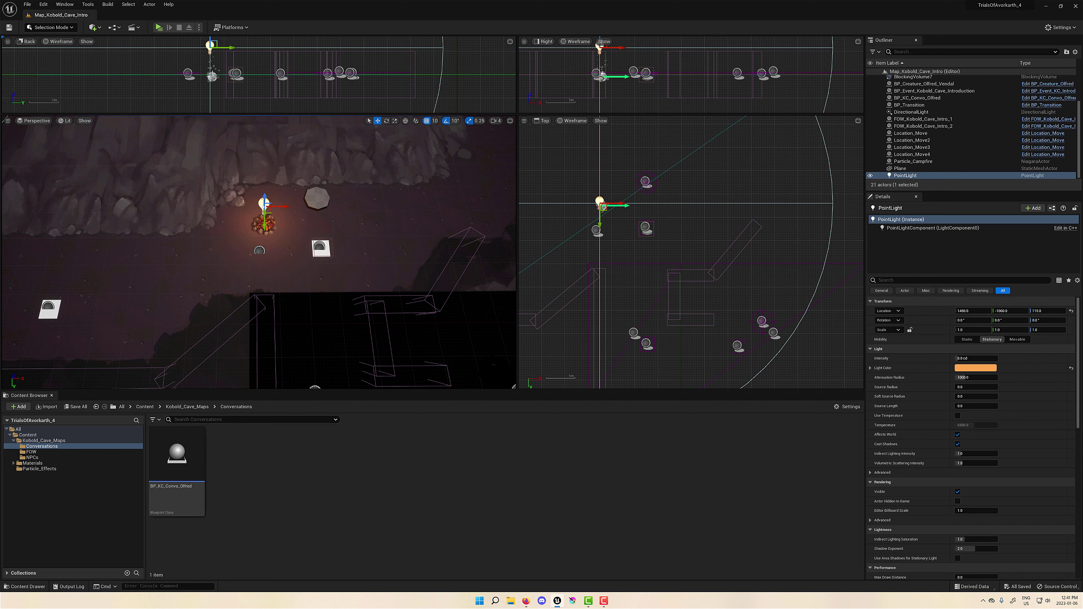
Play the level in a new window and view the first quest's entry in the journal before closing it.
left_click(159, 28)
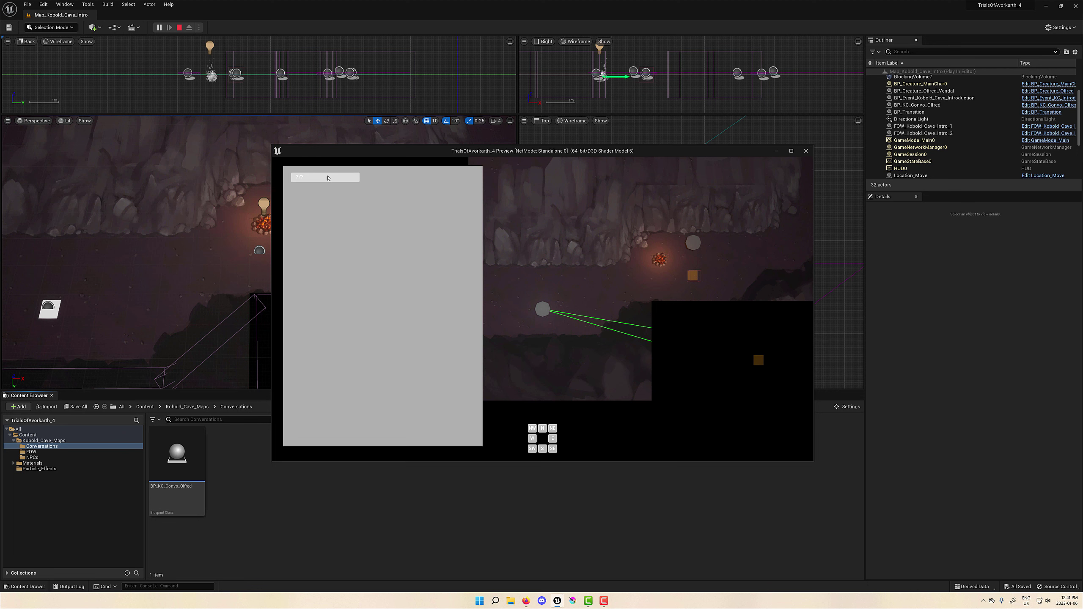
left_click(355, 180)
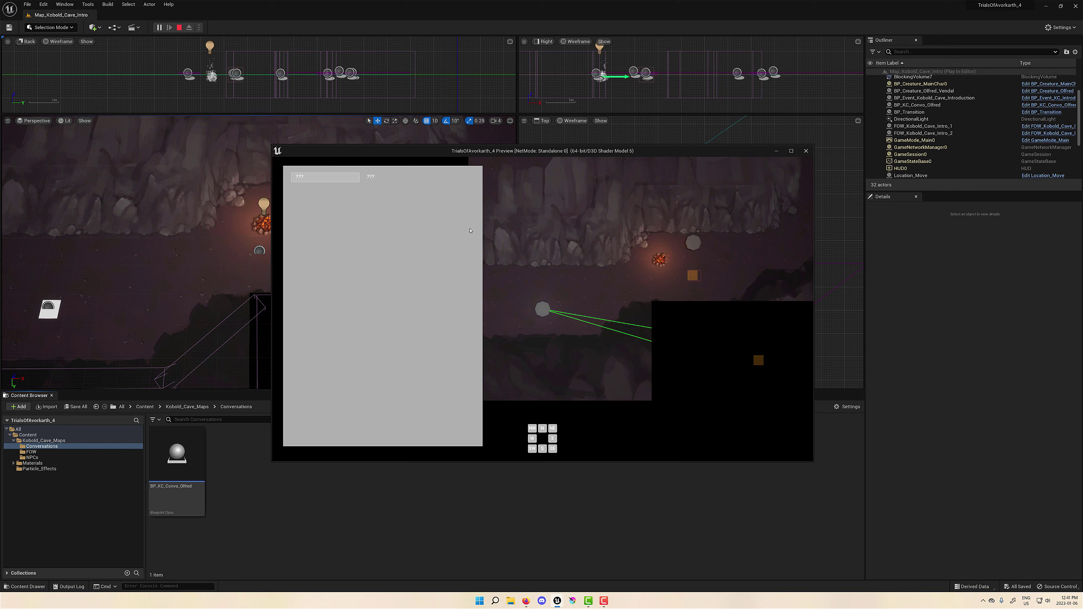
key("j")
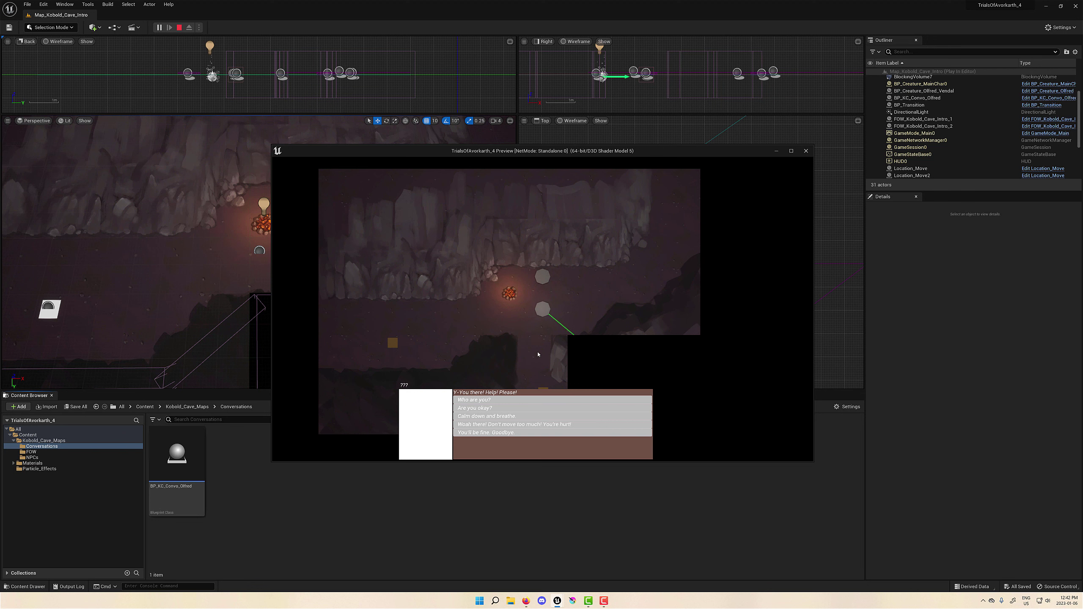
With the quest journal open, warn the stranger not to move, agree to help, and ask "Who are you?" and "Your daughter?".
key("j")
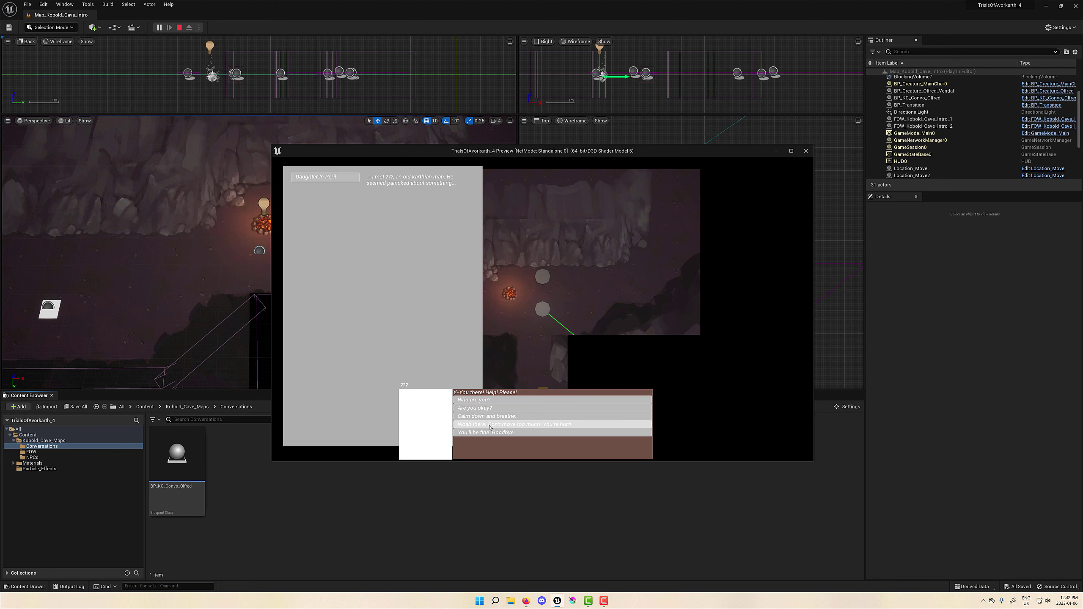
left_click(489, 424)
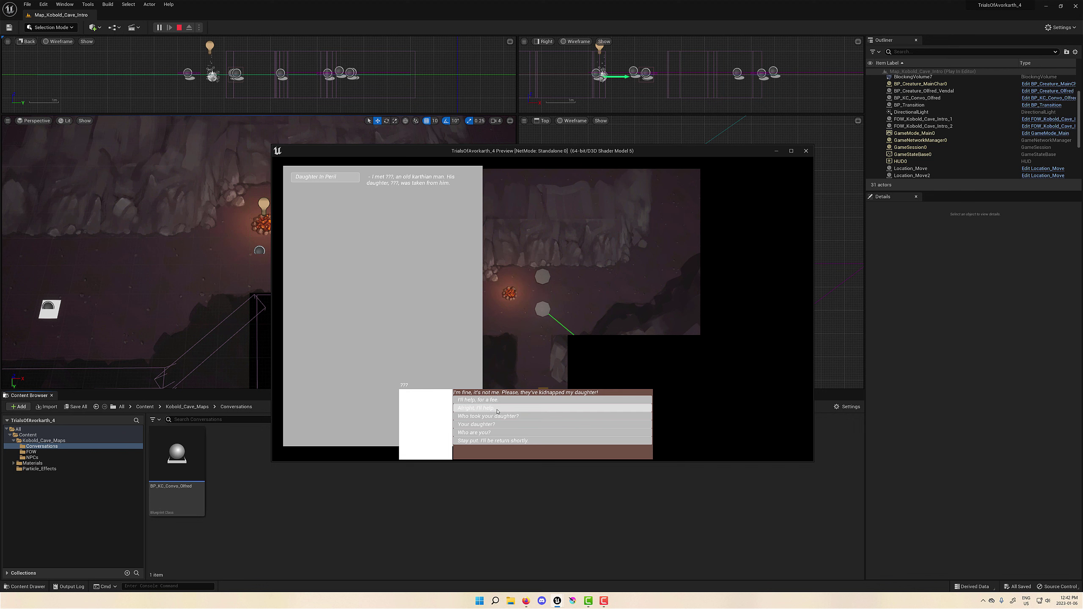
left_click(497, 411)
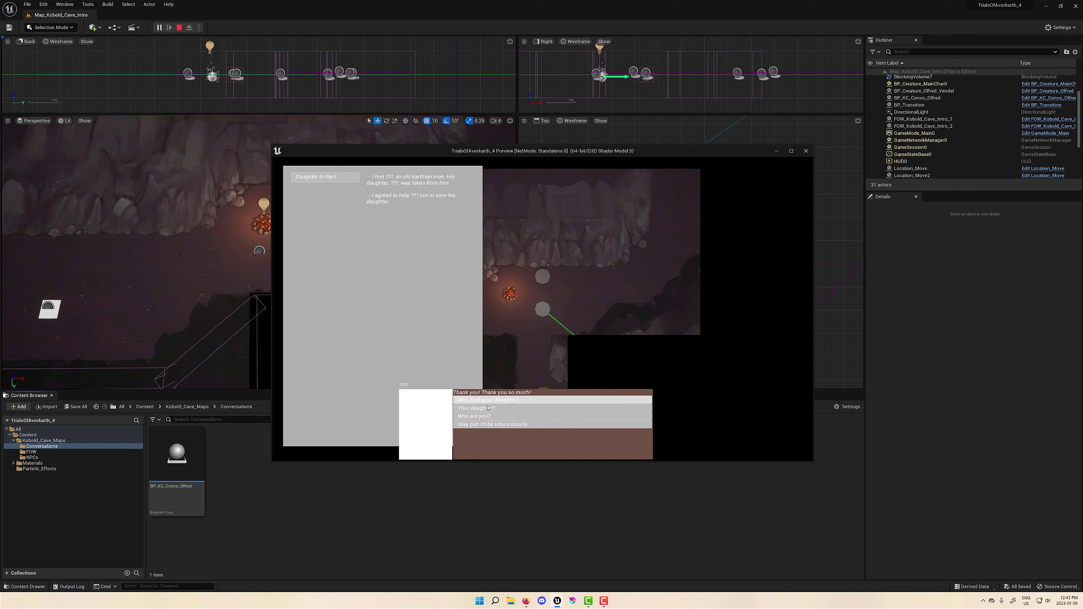
left_click(484, 418)
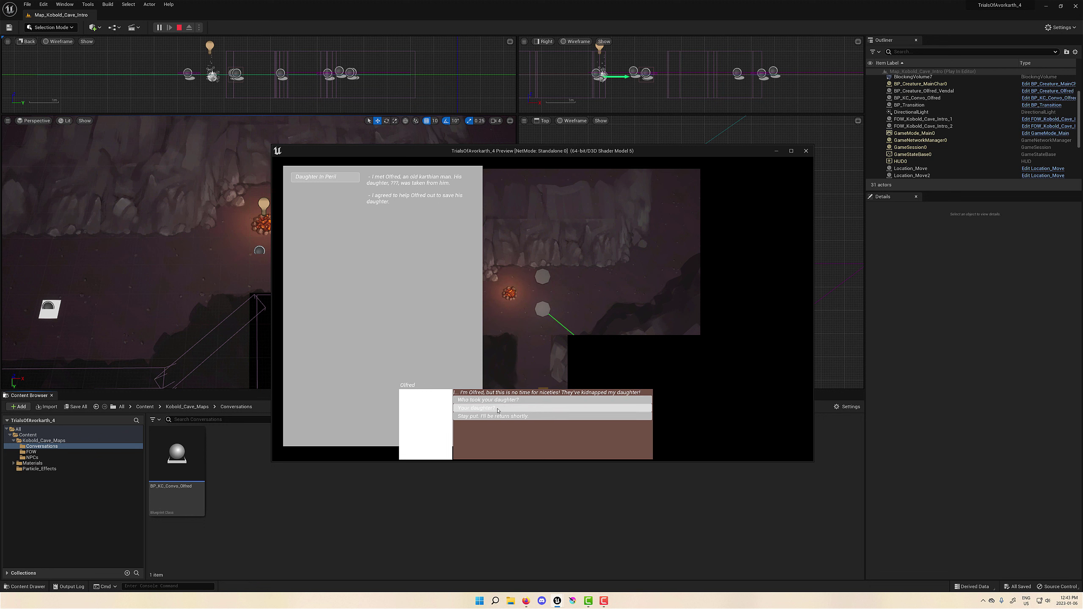
left_click(476, 408)
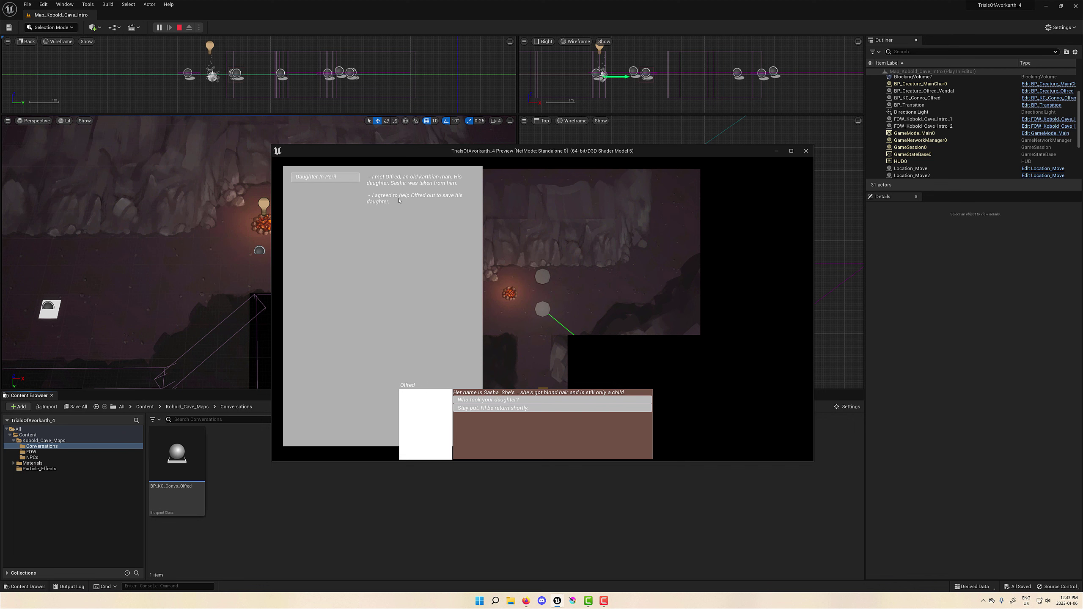
Question Olfred about who took his daughter and where they went, ending the conversation with the "Stay put" reply.
left_click(488, 400)
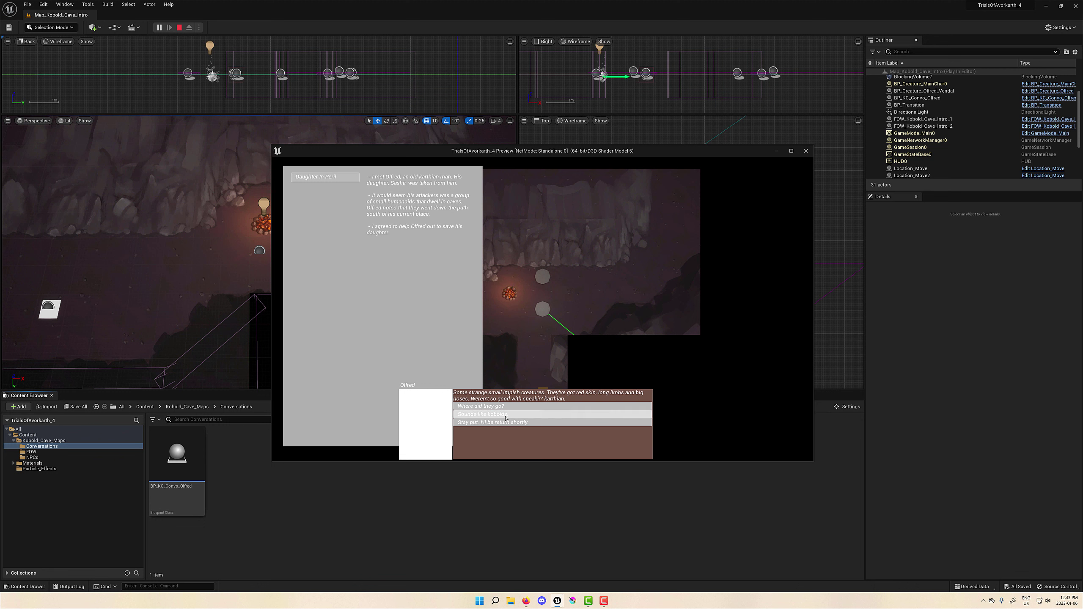
left_click(506, 417)
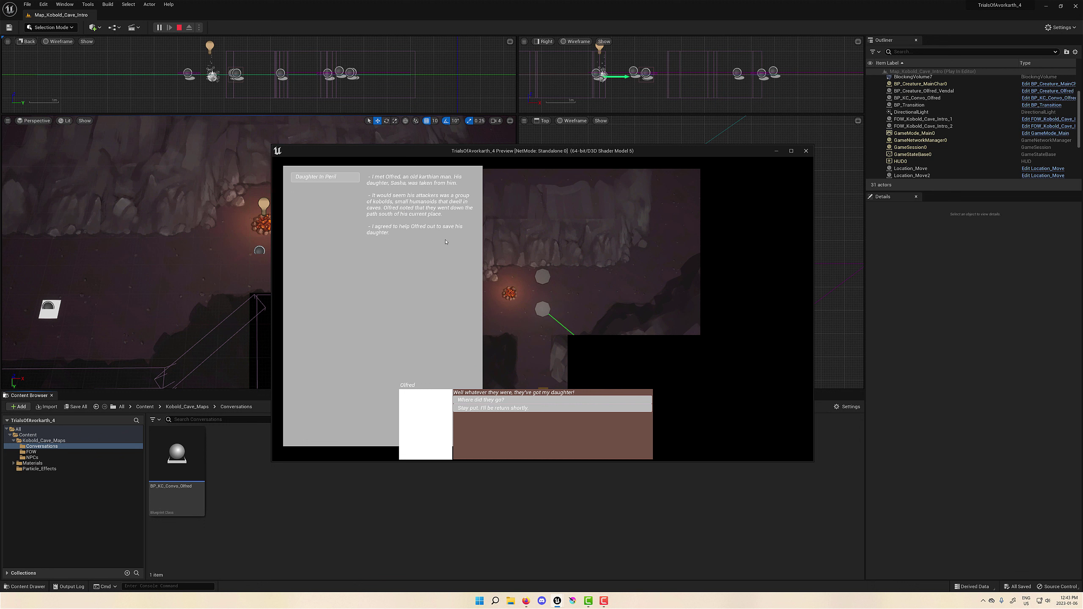
left_click(490, 400)
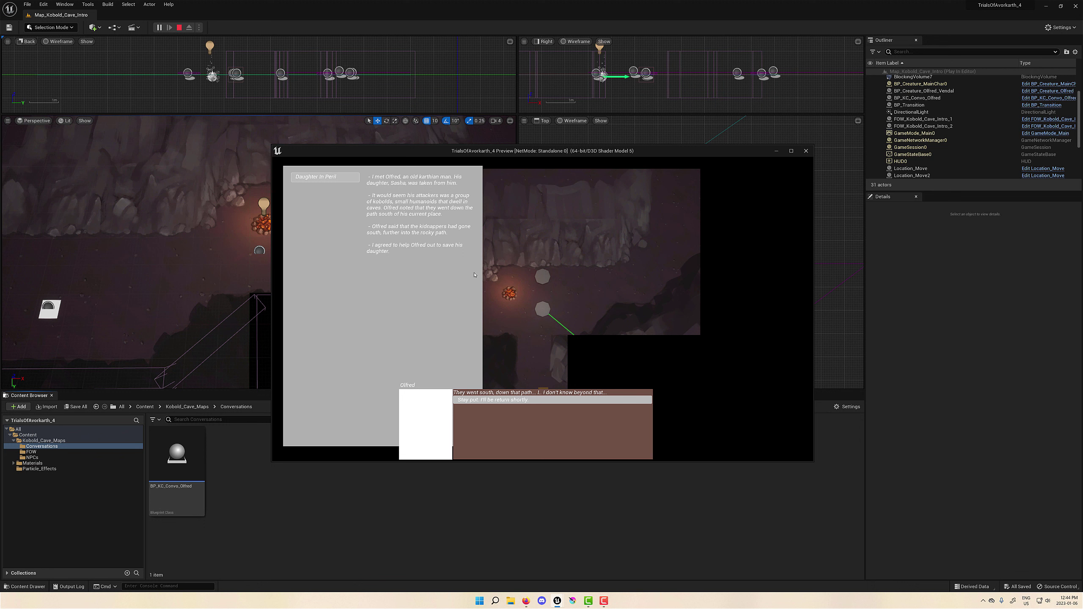
left_click(533, 400)
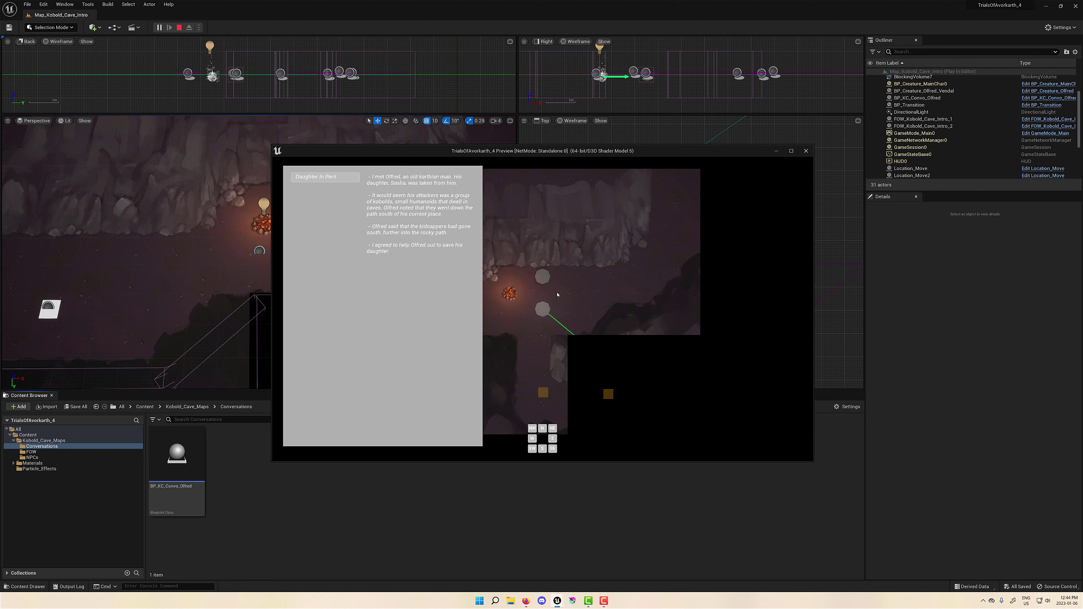
Close the quest journal and talk to Olfred again, leaving with the "Stay put" reply.
key("j")
left_click(567, 278)
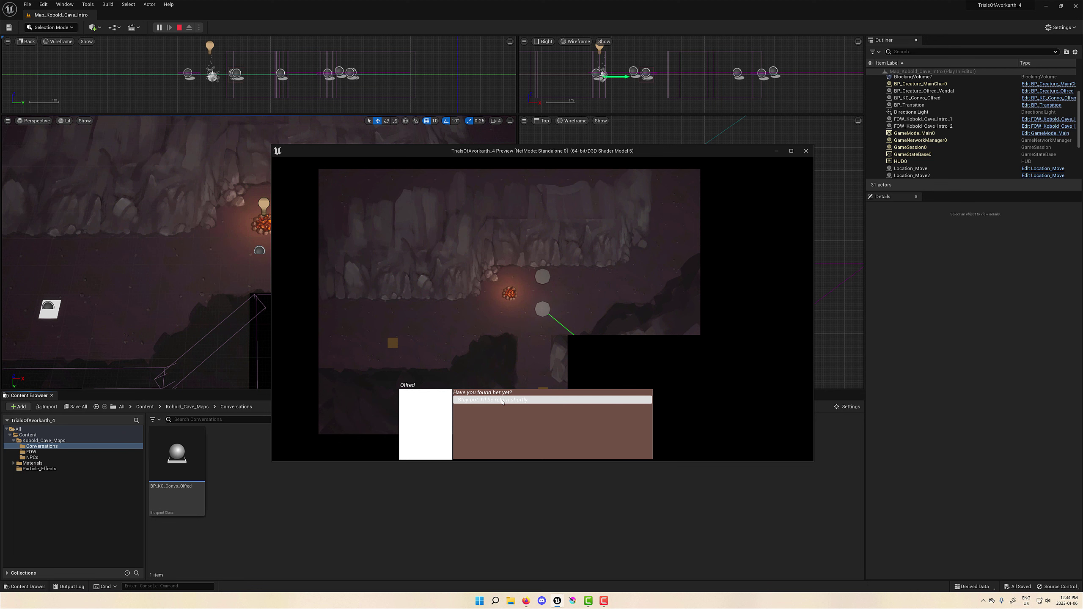
left_click(502, 400)
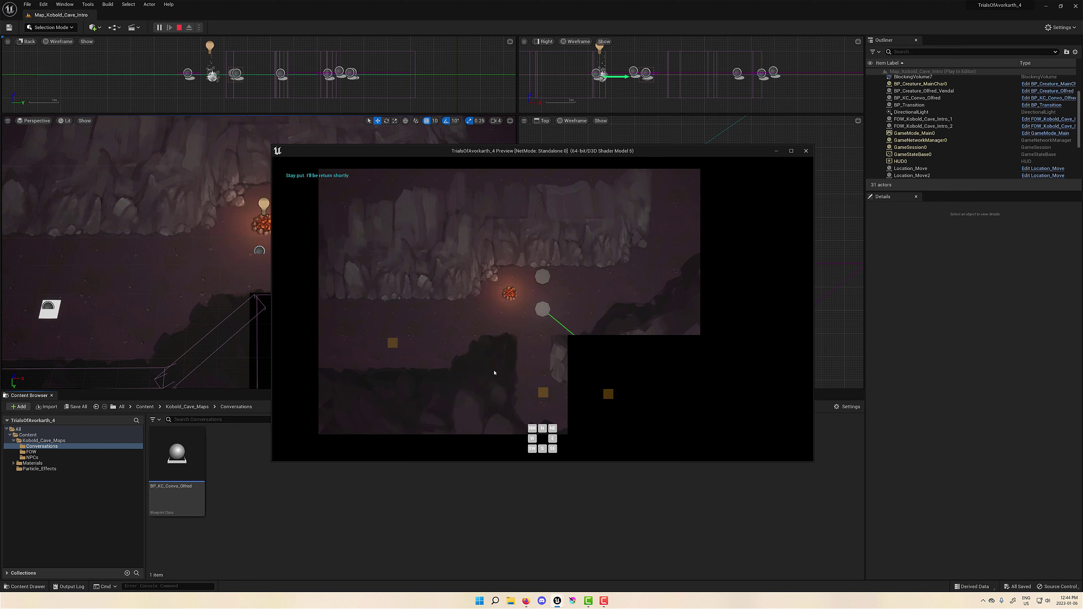